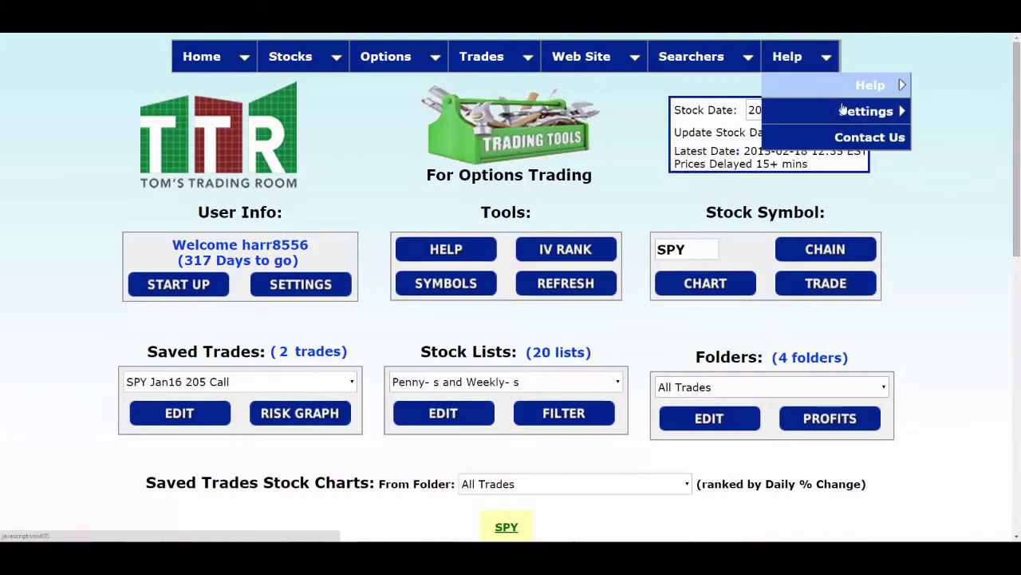
Go to Help > Settings > General Settings.
mouse_move(900, 109)
click(729, 113)
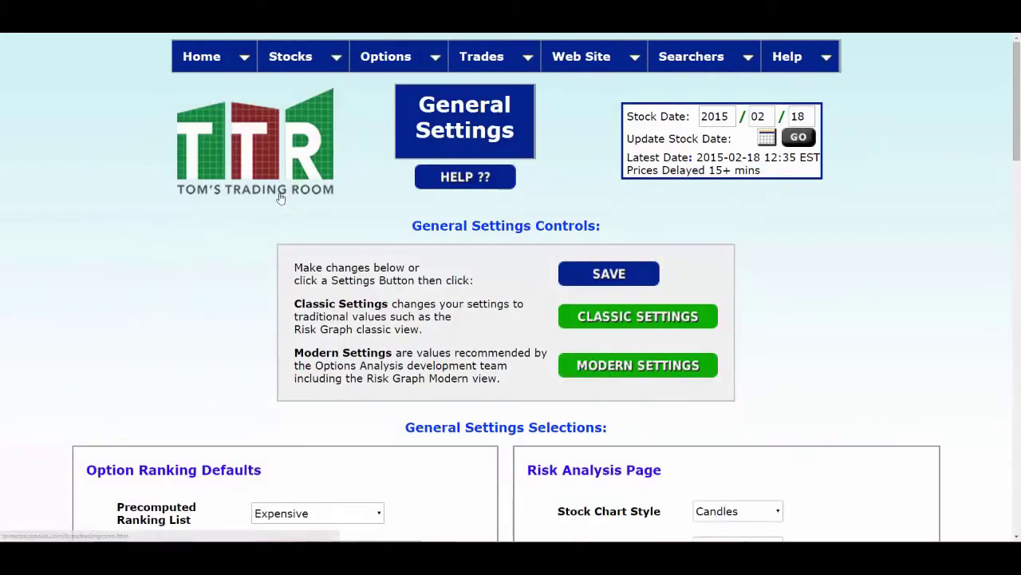
scroll(293, 241, down, 1)
scroll(296, 242, down, 1)
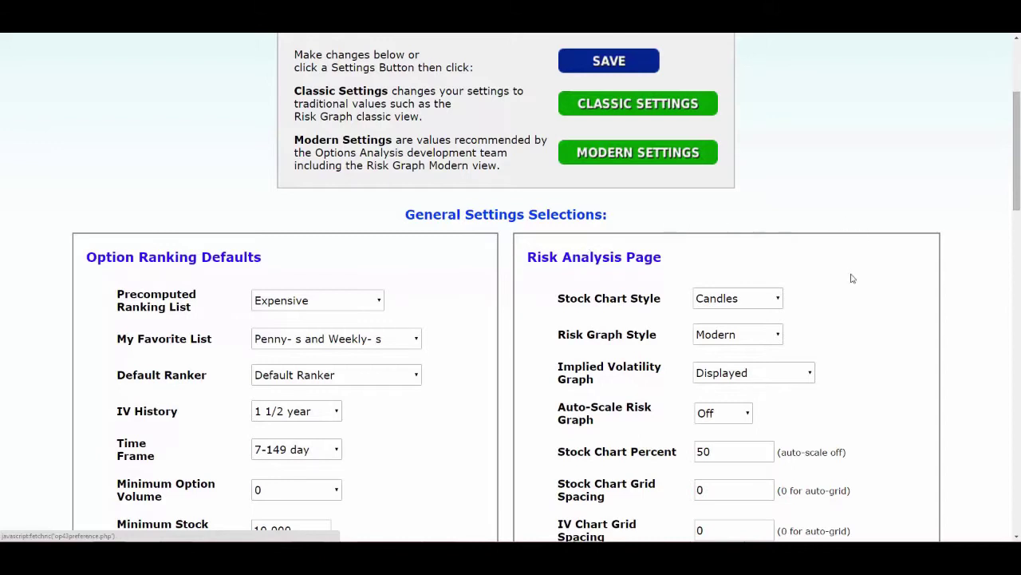
Leave the Risk Graph Style dropdown on Modern.
click(778, 337)
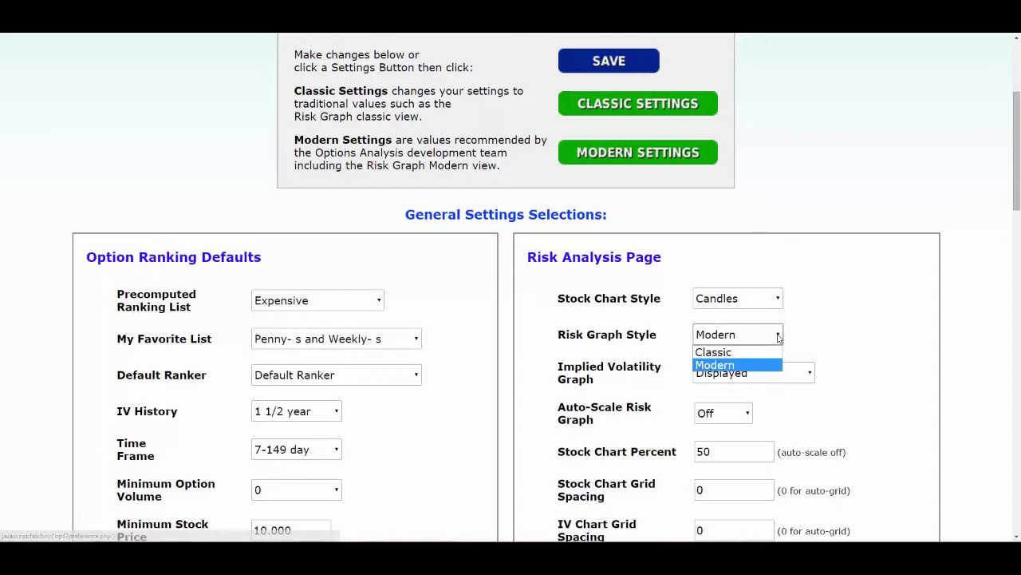
click(683, 352)
scroll(645, 337, down, 1)
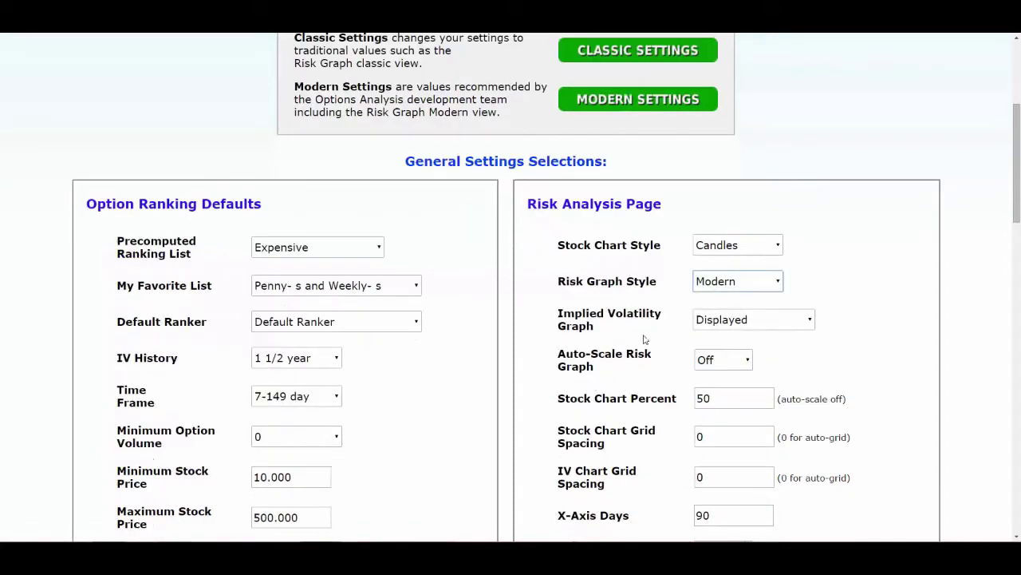
scroll(656, 312, down, 1)
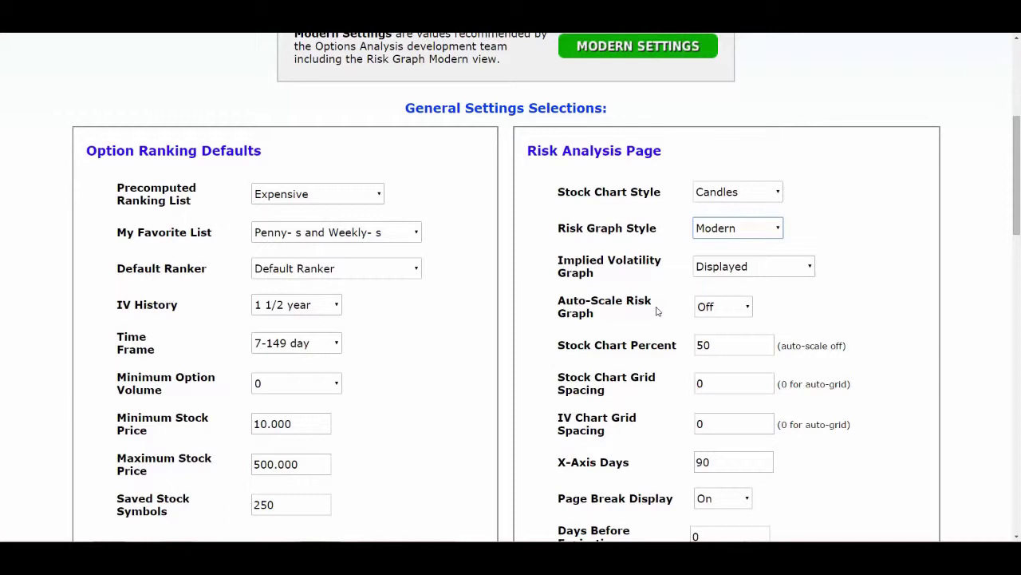
Change Stock Chart Percent from 50 to 20 and re-enter X-Axis Days as 90.
scroll(657, 311, down, 1)
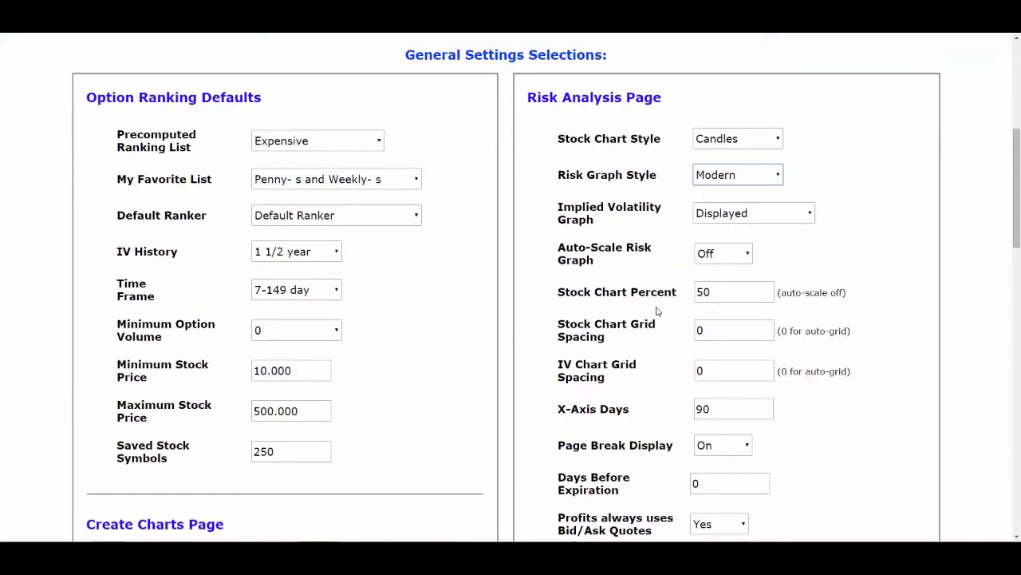
double_click(713, 293)
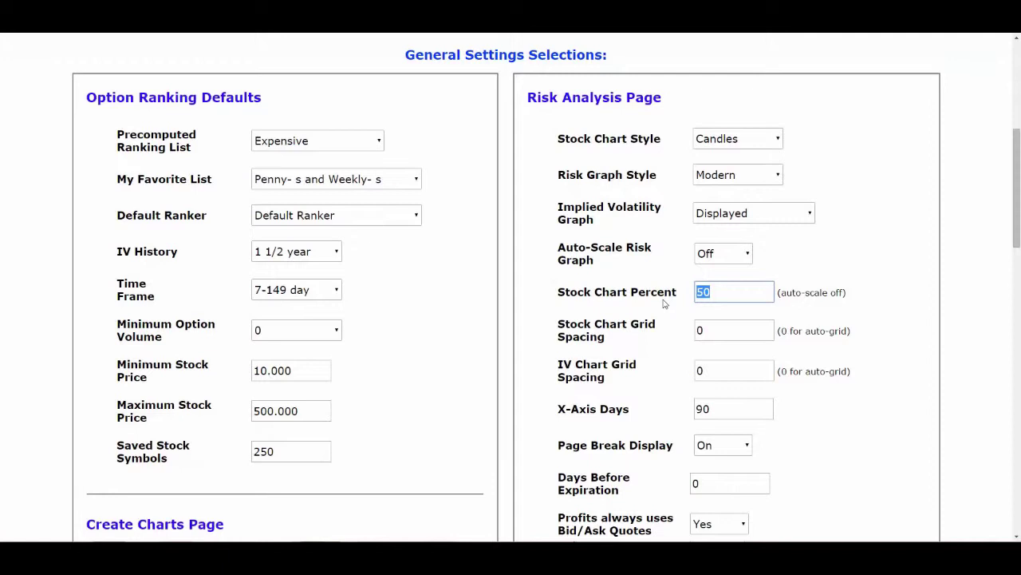
text(20)
click(659, 376)
scroll(659, 376, down, 1)
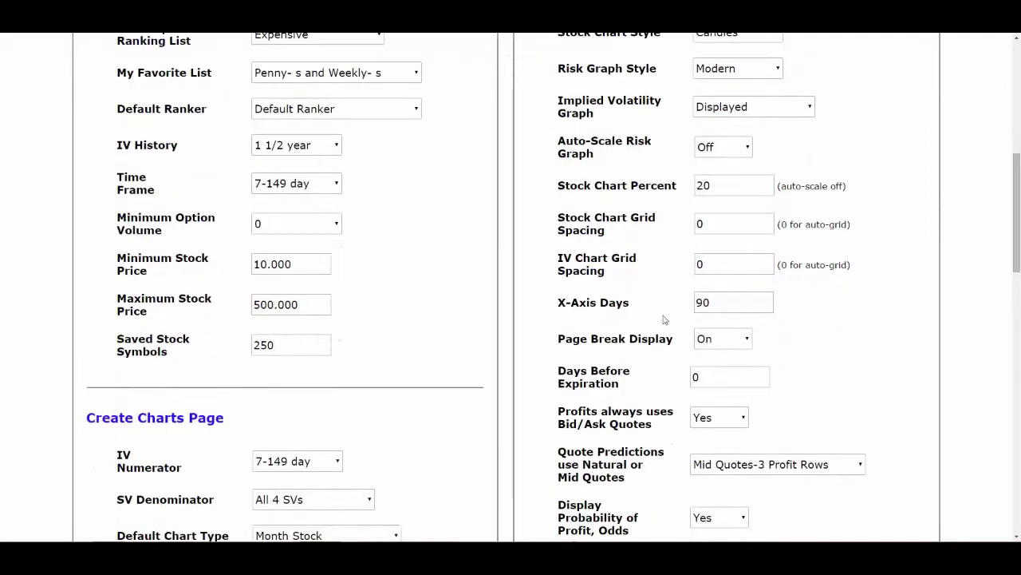
double_click(720, 303)
key(BackSpace)
text(90)
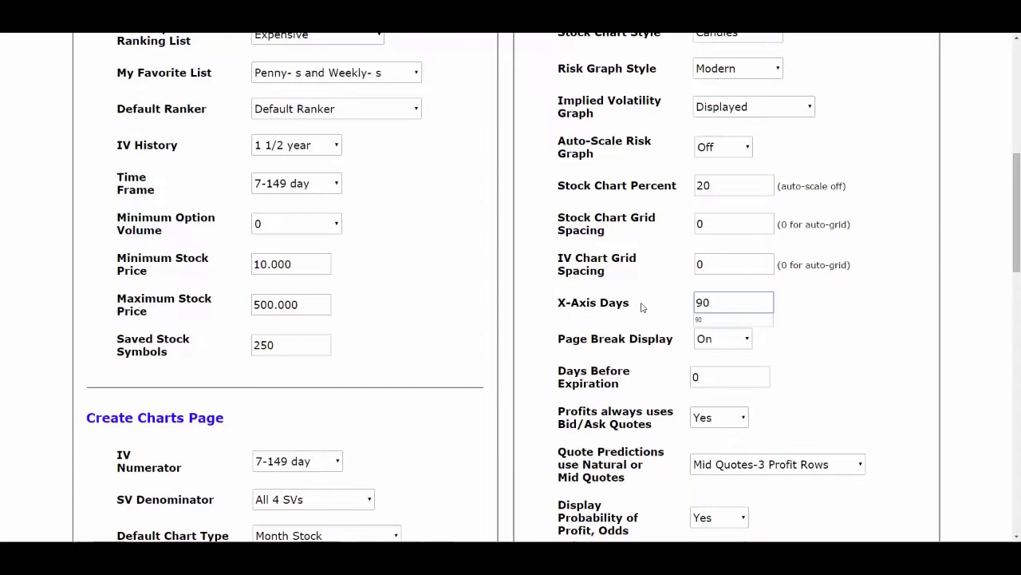
scroll(643, 307, down, 2)
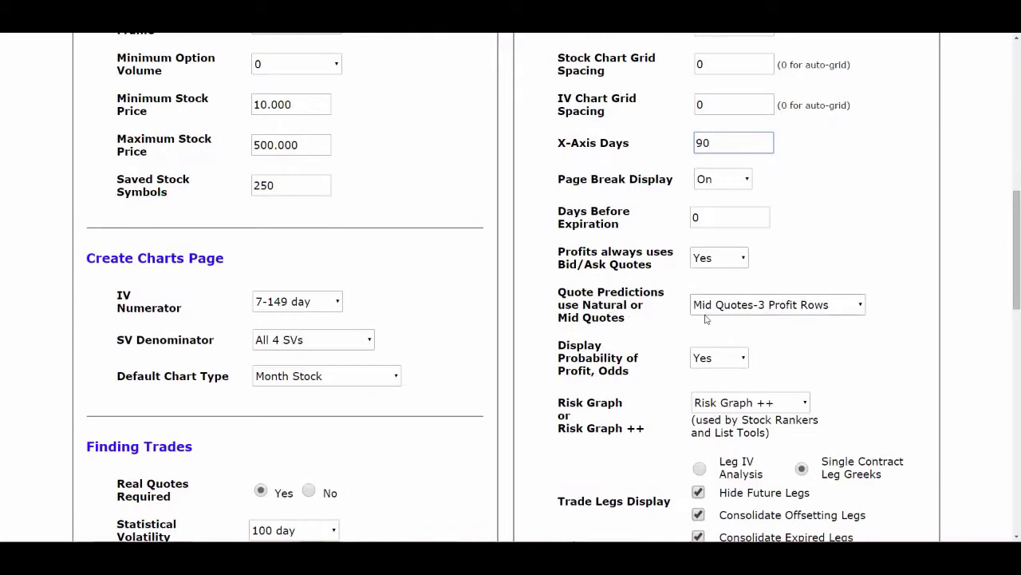
click(862, 310)
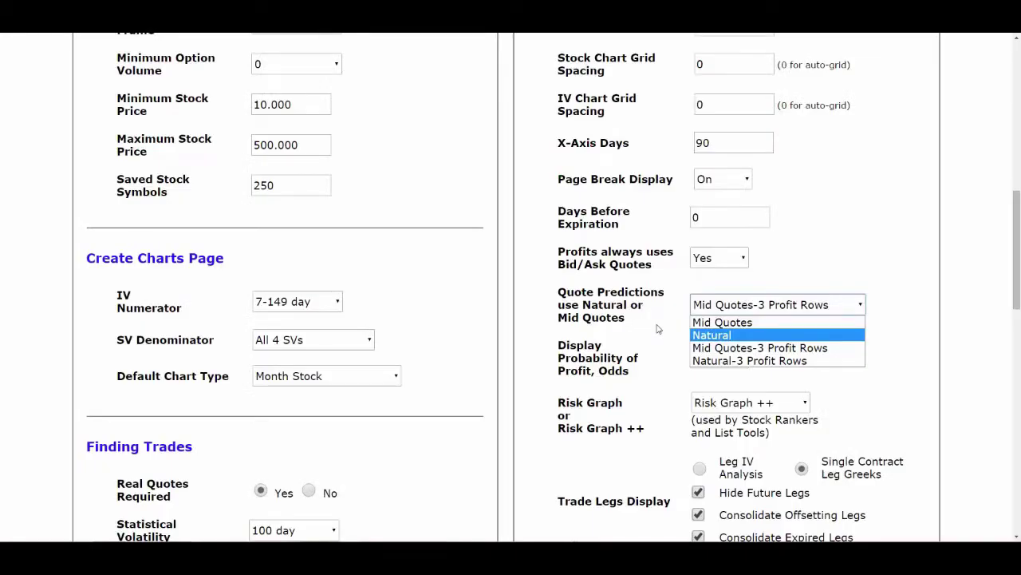
click(763, 351)
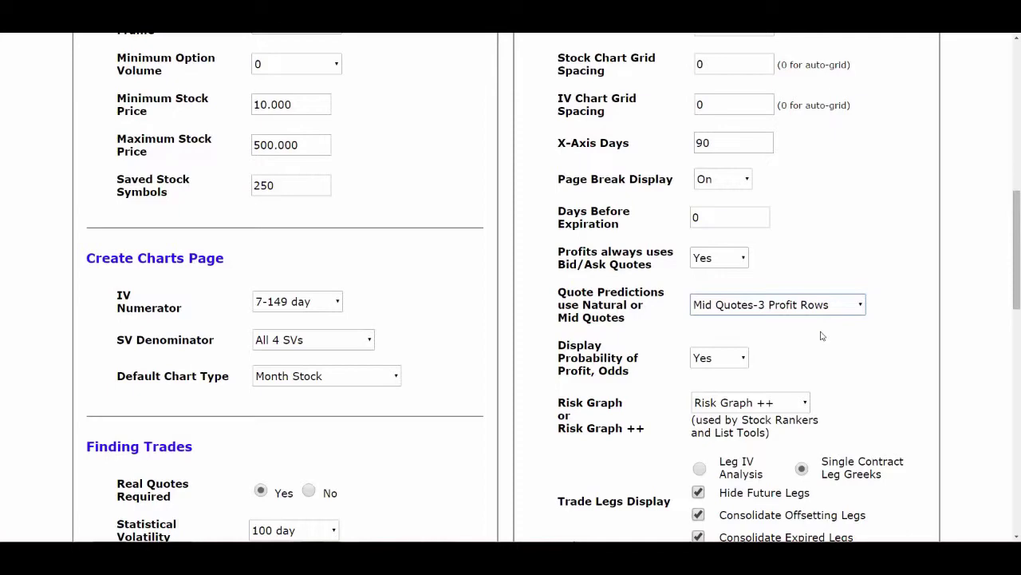
scroll(822, 335, down, 5)
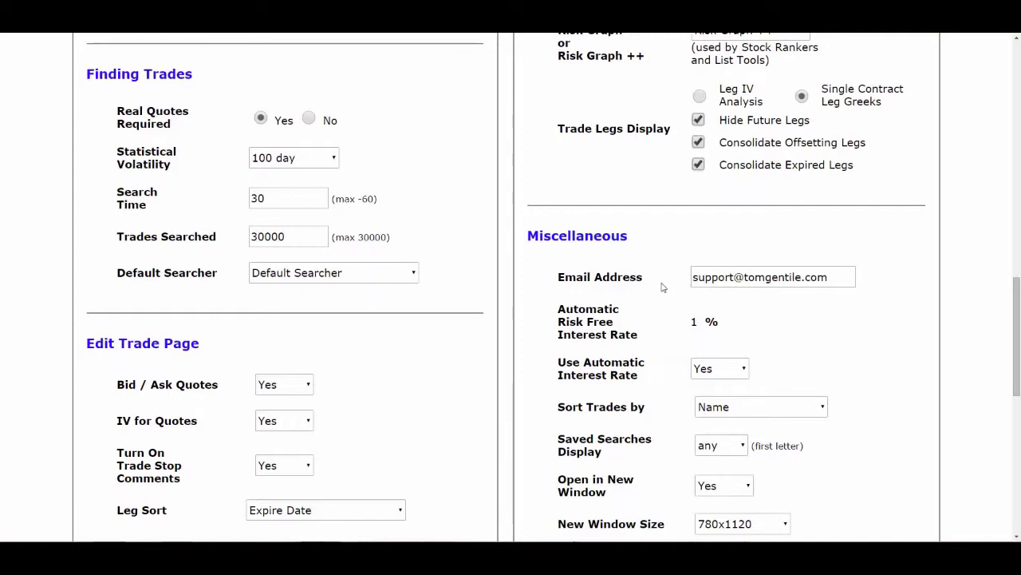
In Miscellaneous, switch the Default Folder setting from All Trades to Default Folder.
click(849, 276)
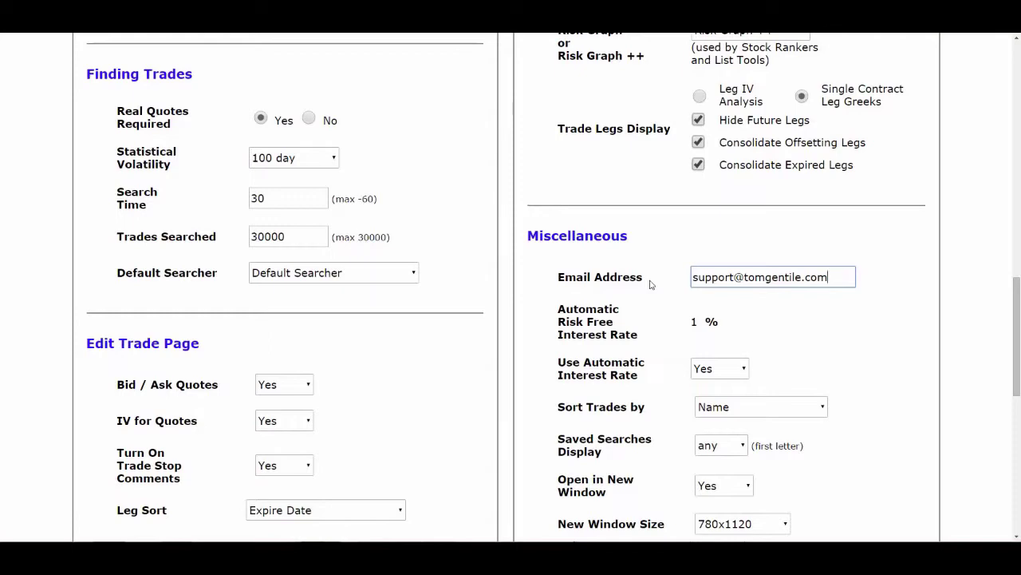
scroll(636, 273, down, 3)
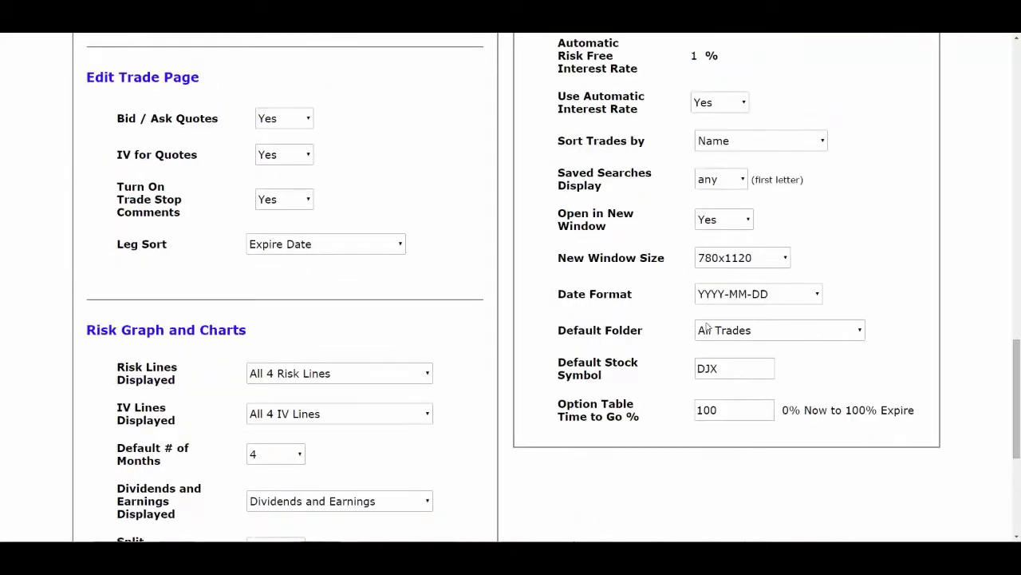
click(770, 337)
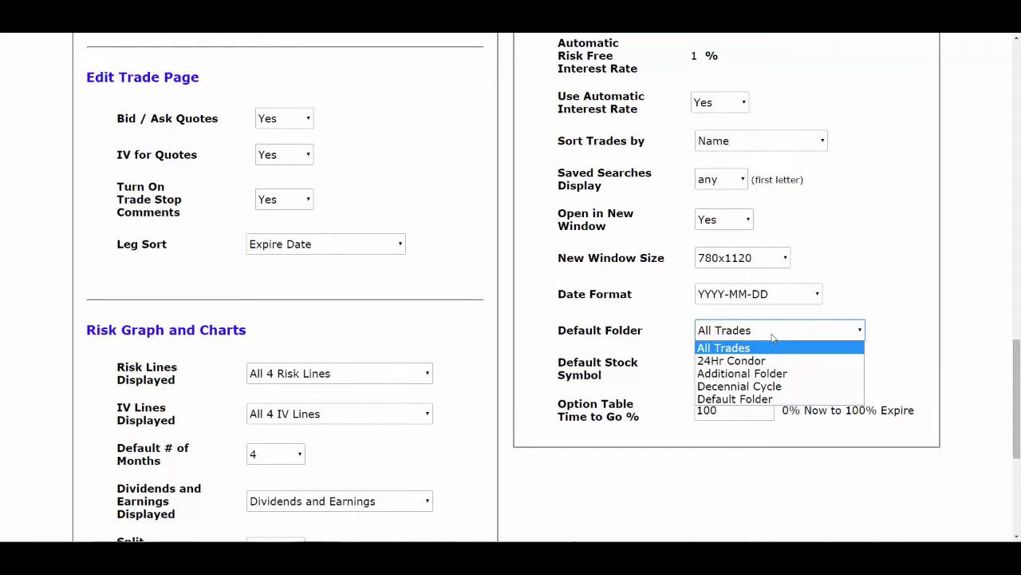
click(749, 400)
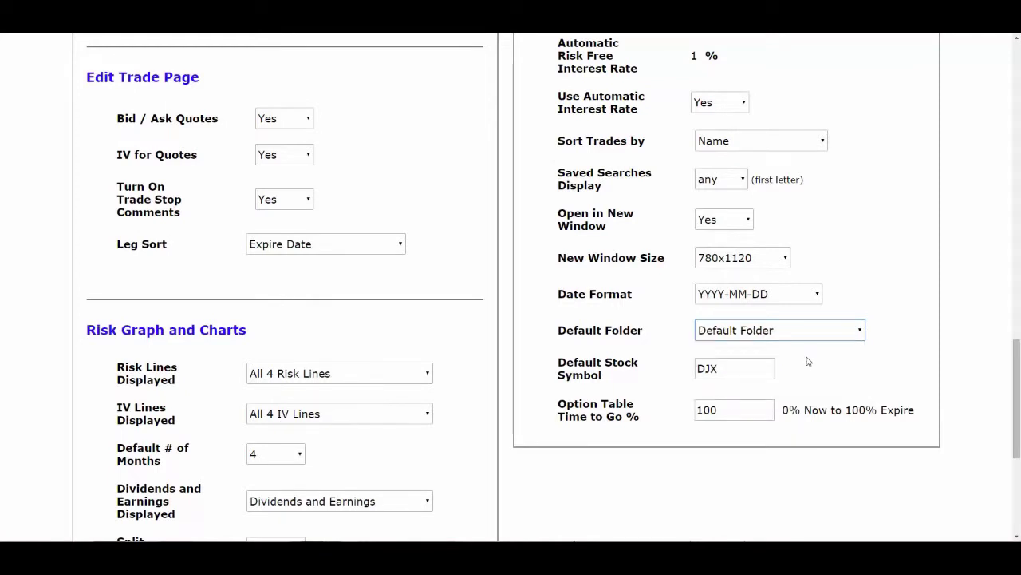
scroll(640, 358, down, 2)
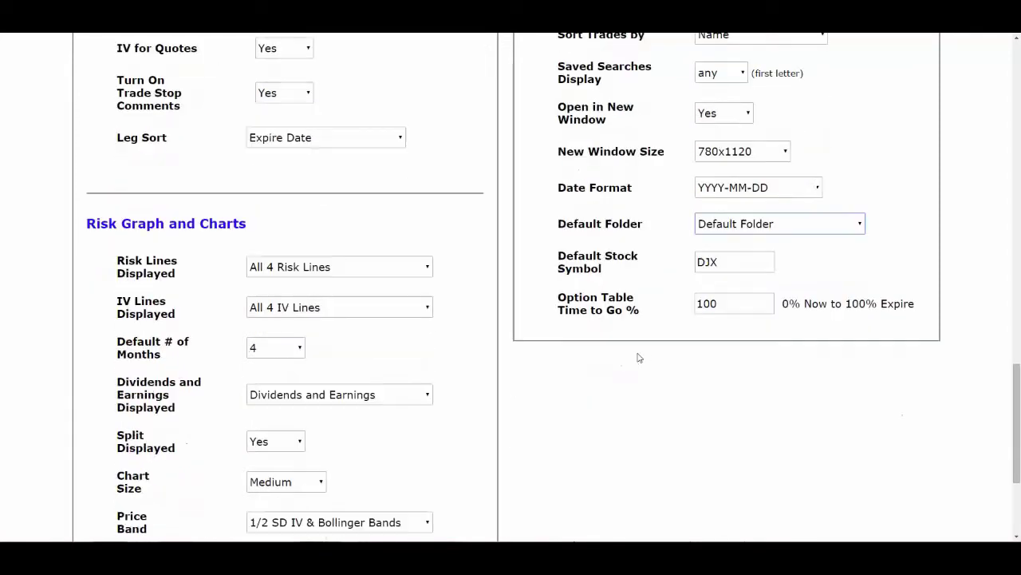
scroll(583, 350, down, 3)
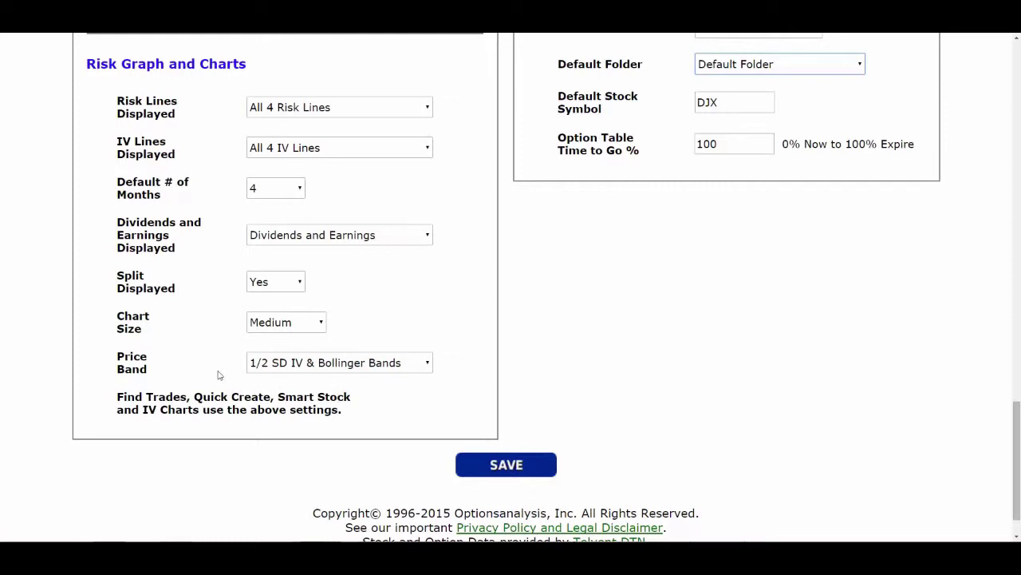
Set the Price Band to 1 & 1/2 Stand Dev IV Bands and review Chart Size choices.
click(427, 364)
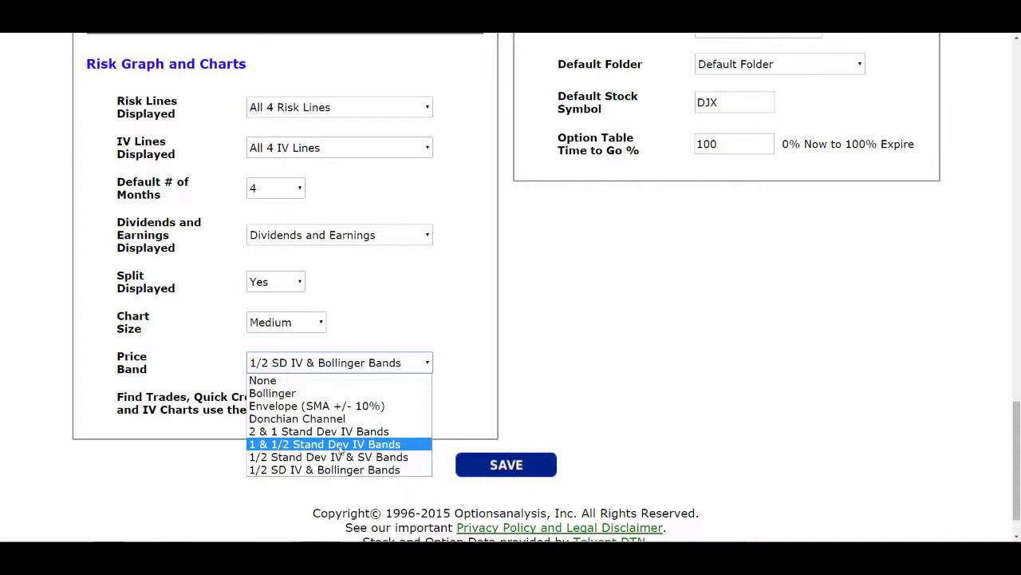
click(374, 446)
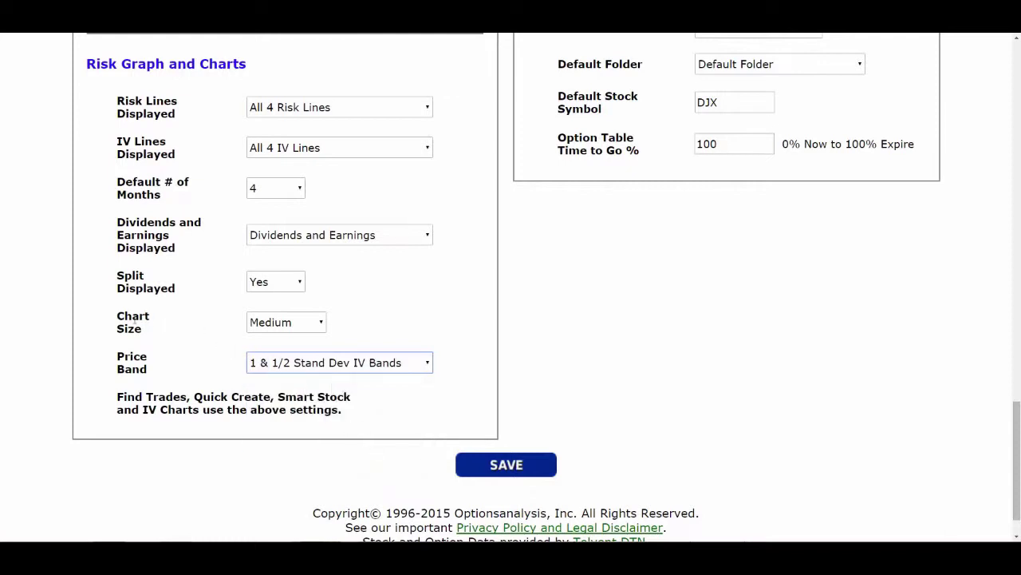
click(322, 325)
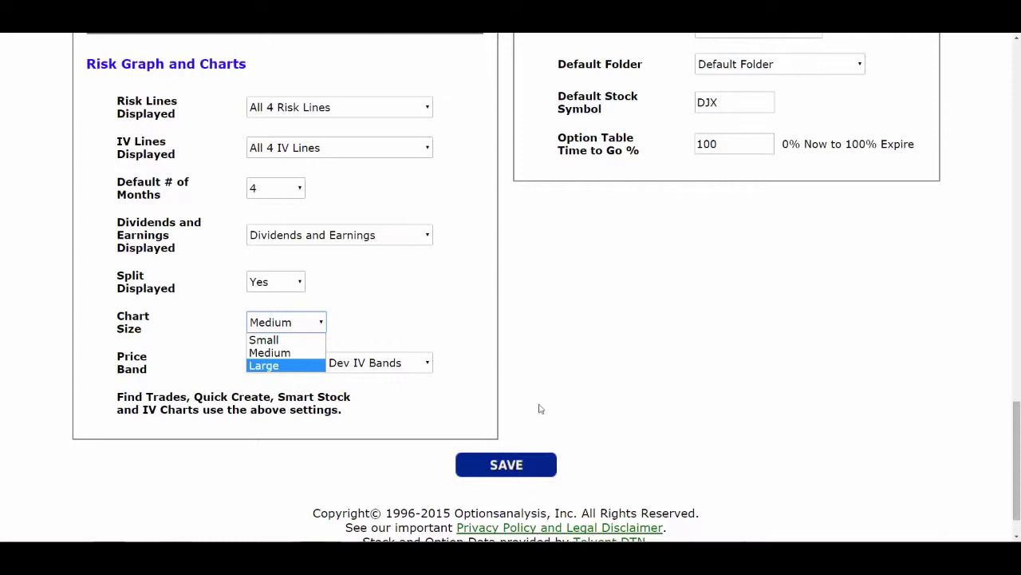
Save the general settings with Medium chart size and return to Home > Option Tools.
click(514, 466)
click(515, 466)
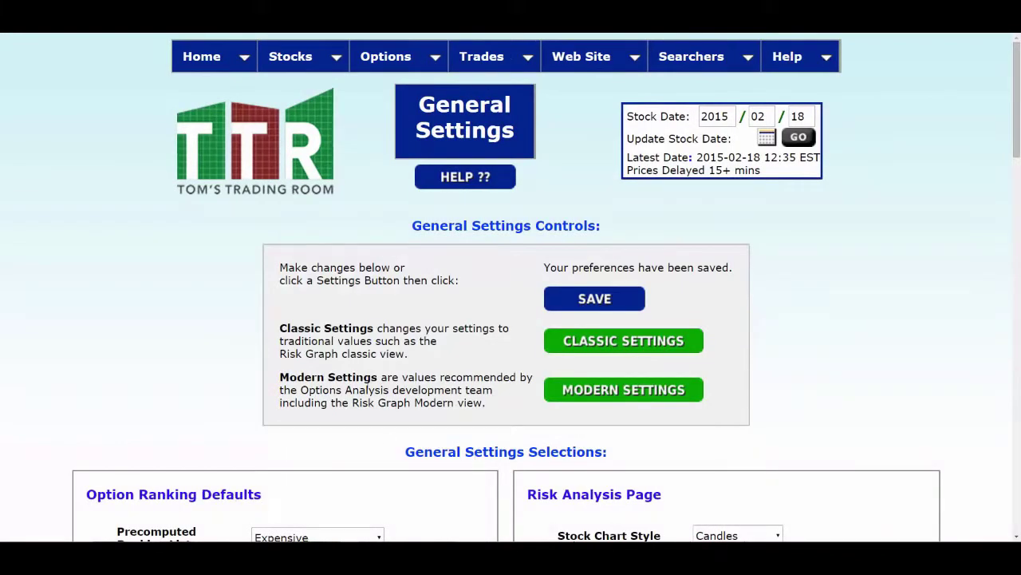
mouse_move(206, 61)
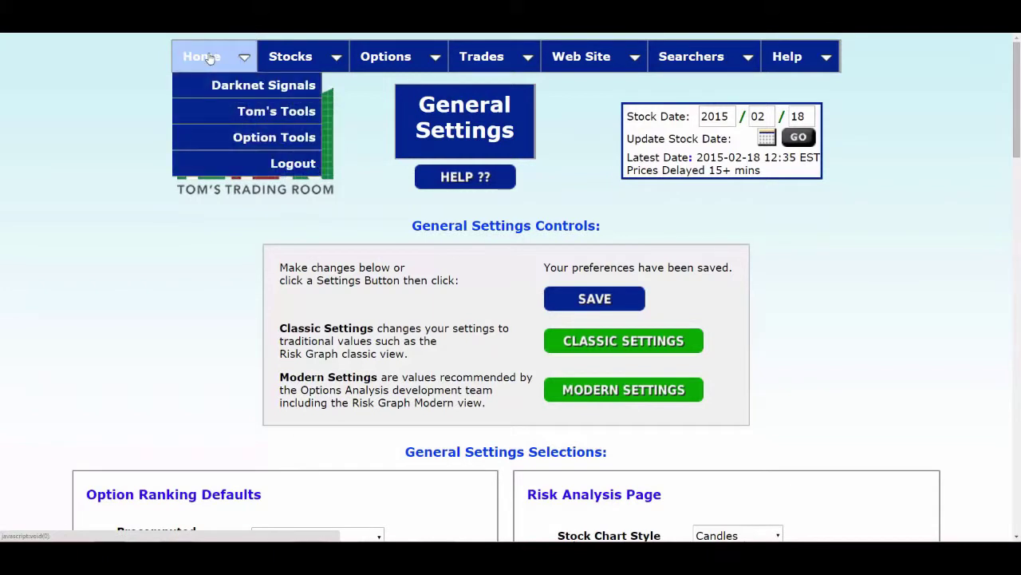
click(232, 139)
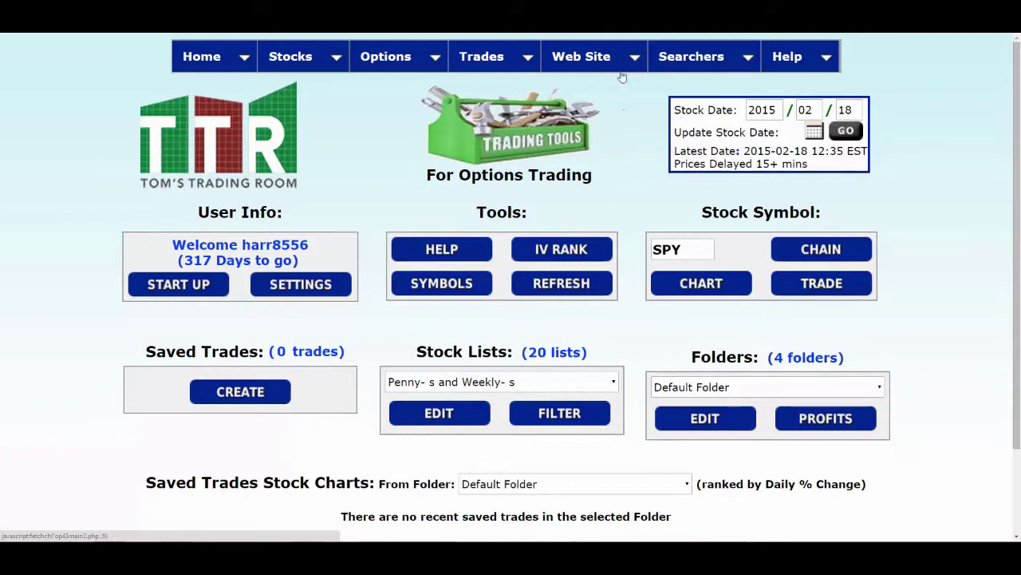
Go to Web Site > Password > Change Password.
mouse_move(616, 70)
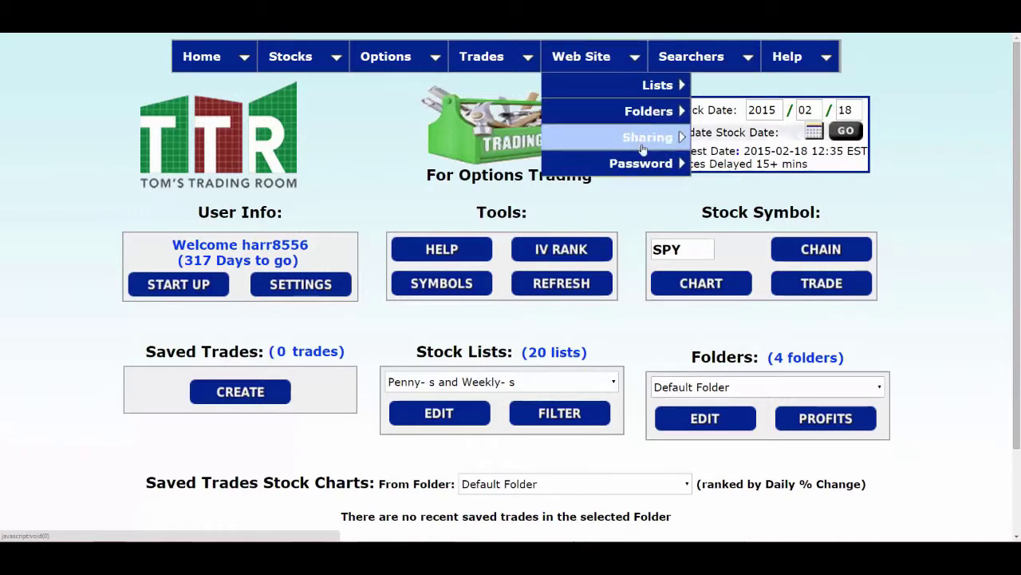
mouse_move(643, 164)
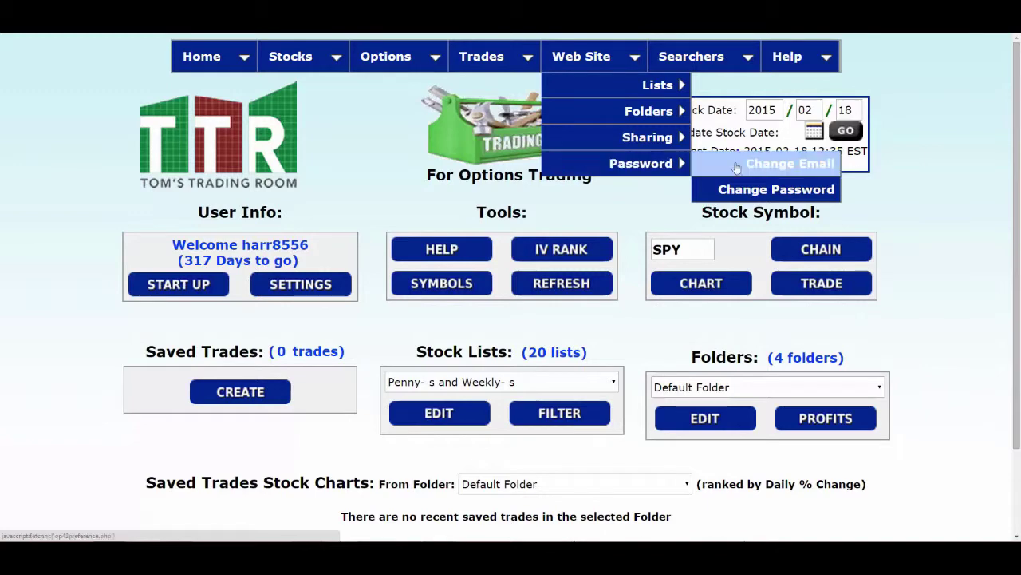
click(786, 191)
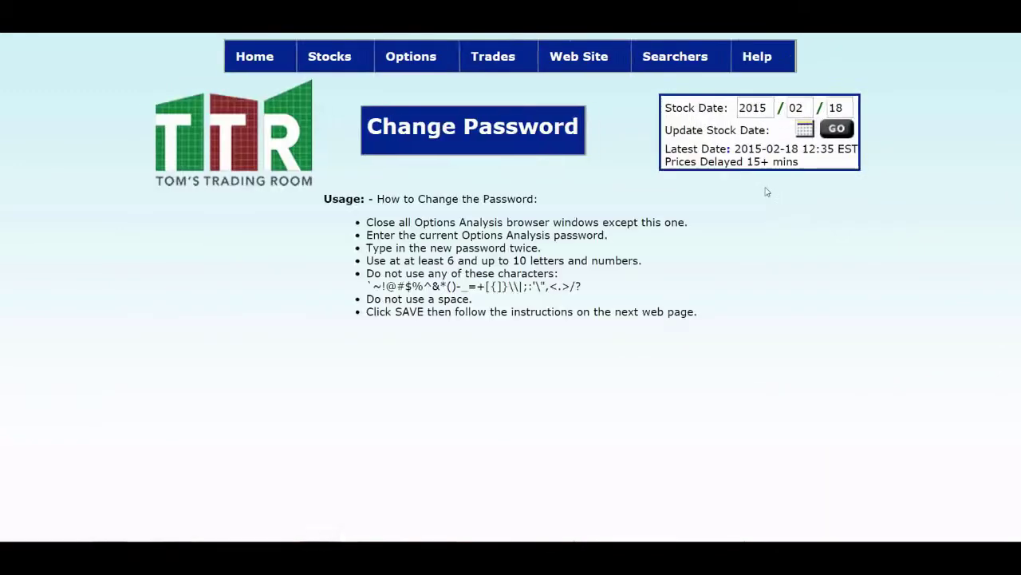
scroll(258, 240, down, 1)
scroll(257, 240, down, 2)
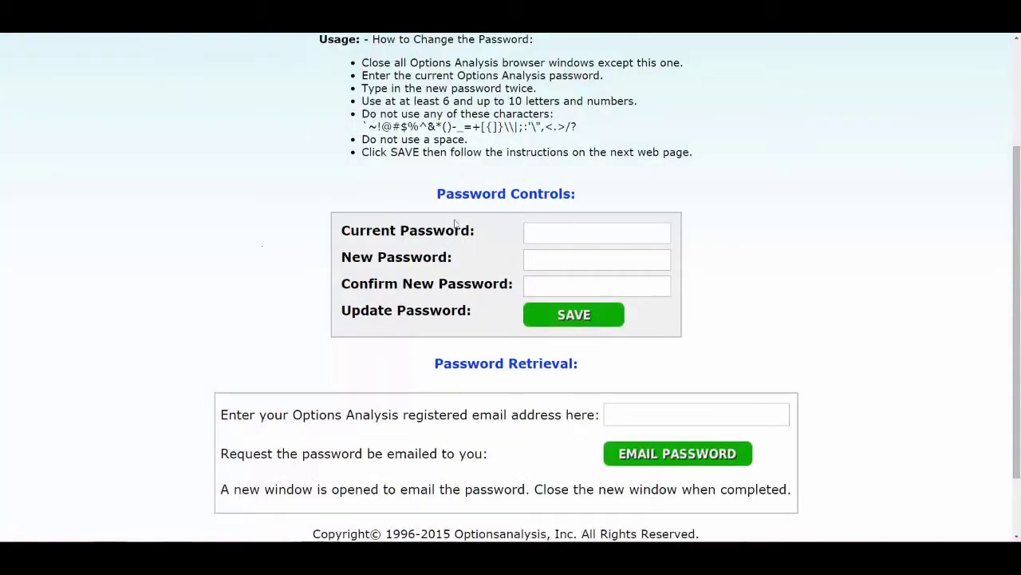
Step through the current, new and confirm password fields.
click(562, 234)
click(554, 262)
click(554, 287)
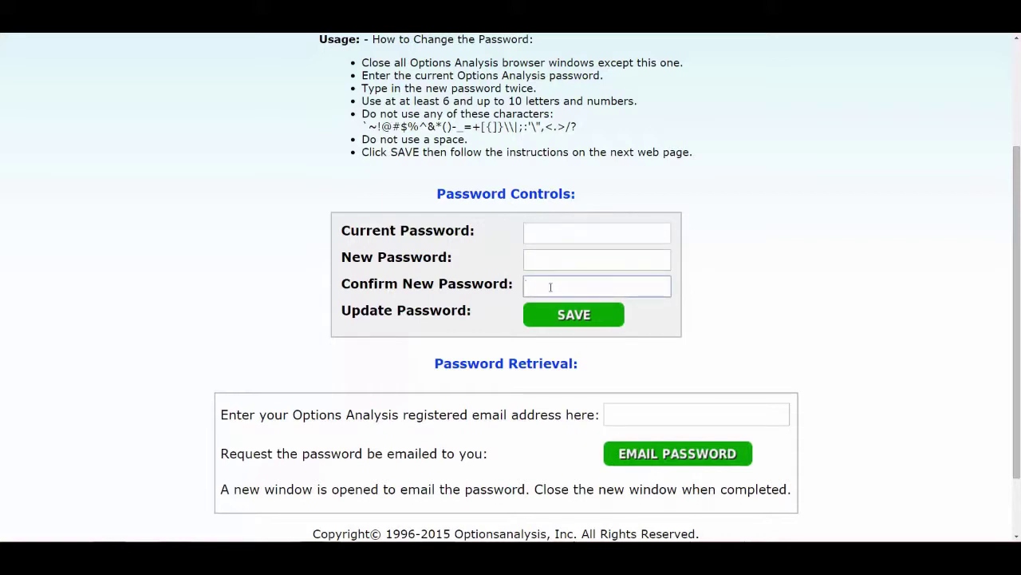